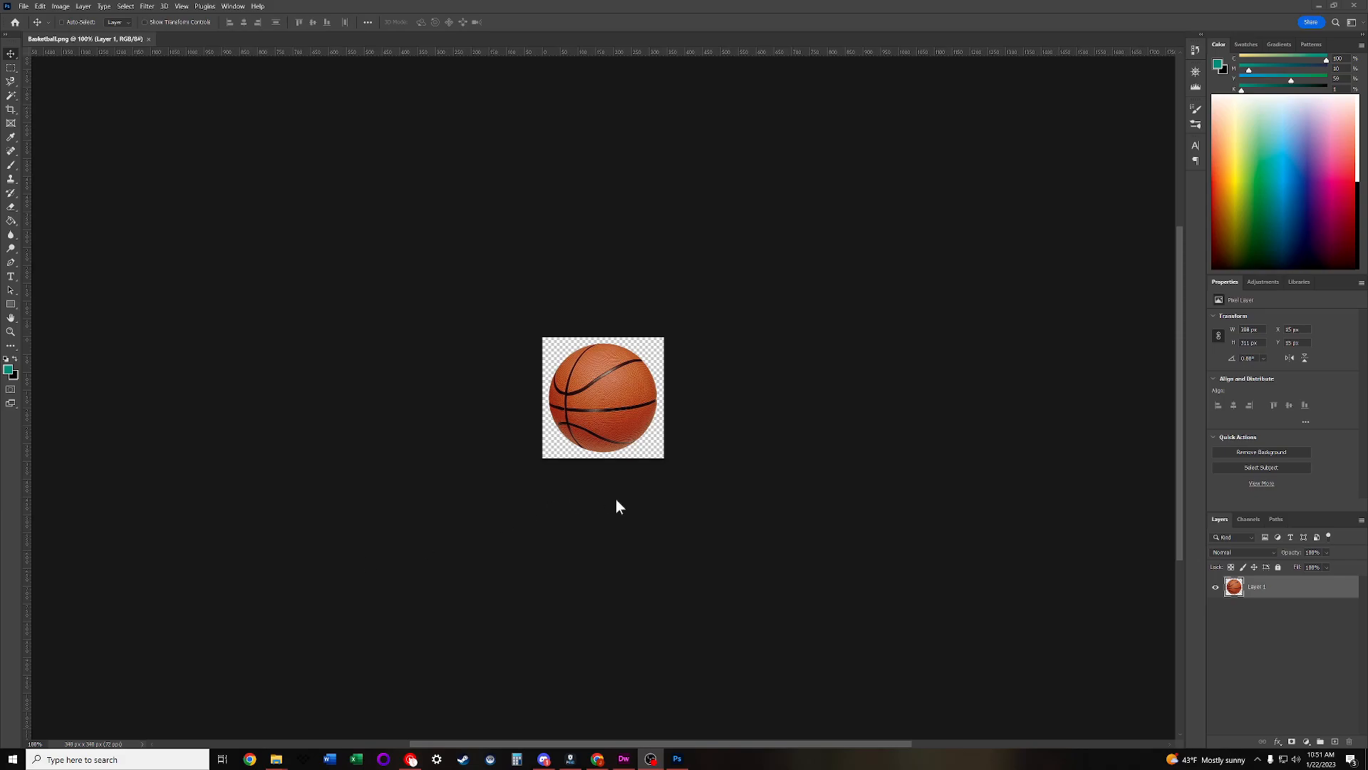
Minimise the Photoshop and Chrome windows and open the Windows display settings from the desktop.
scroll(588, 432, "up", 5)
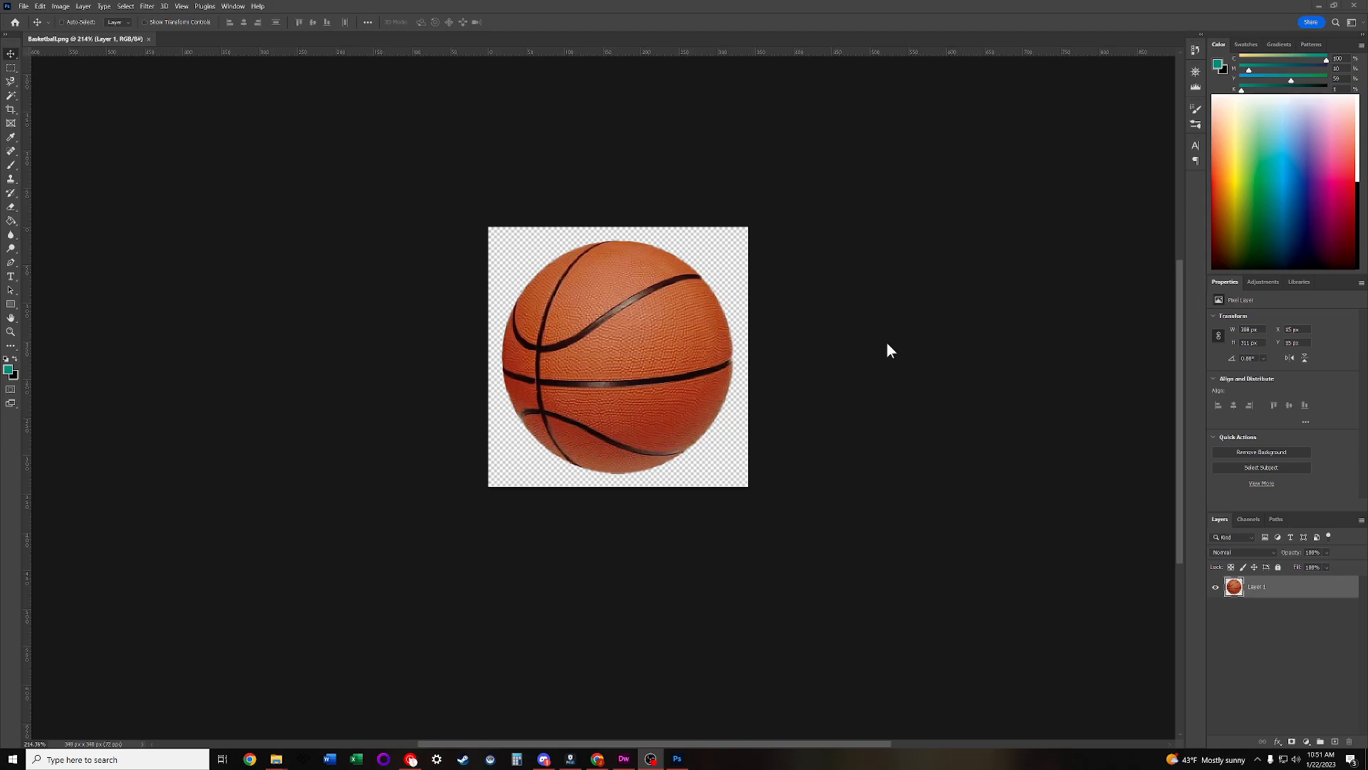
left_click(1317, 7)
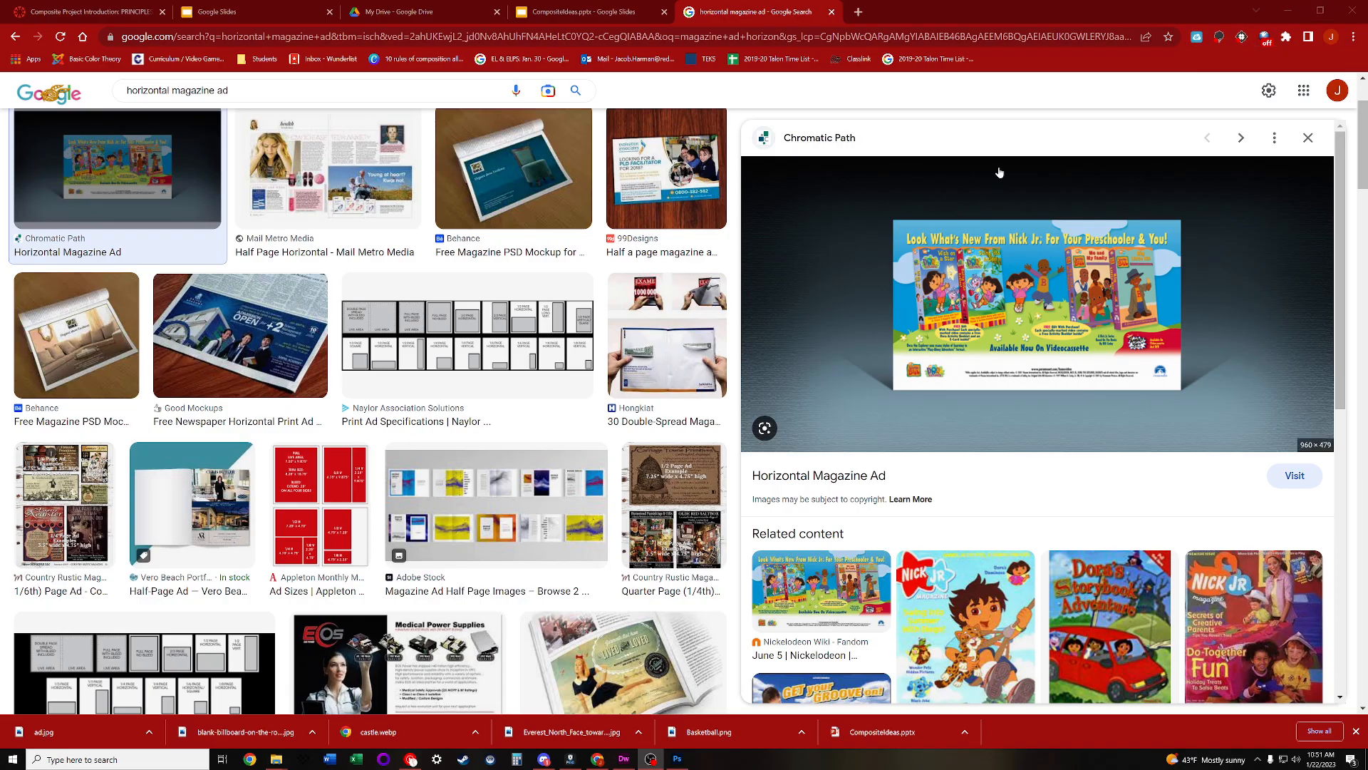
left_click(1280, 11)
right_click(1185, 94)
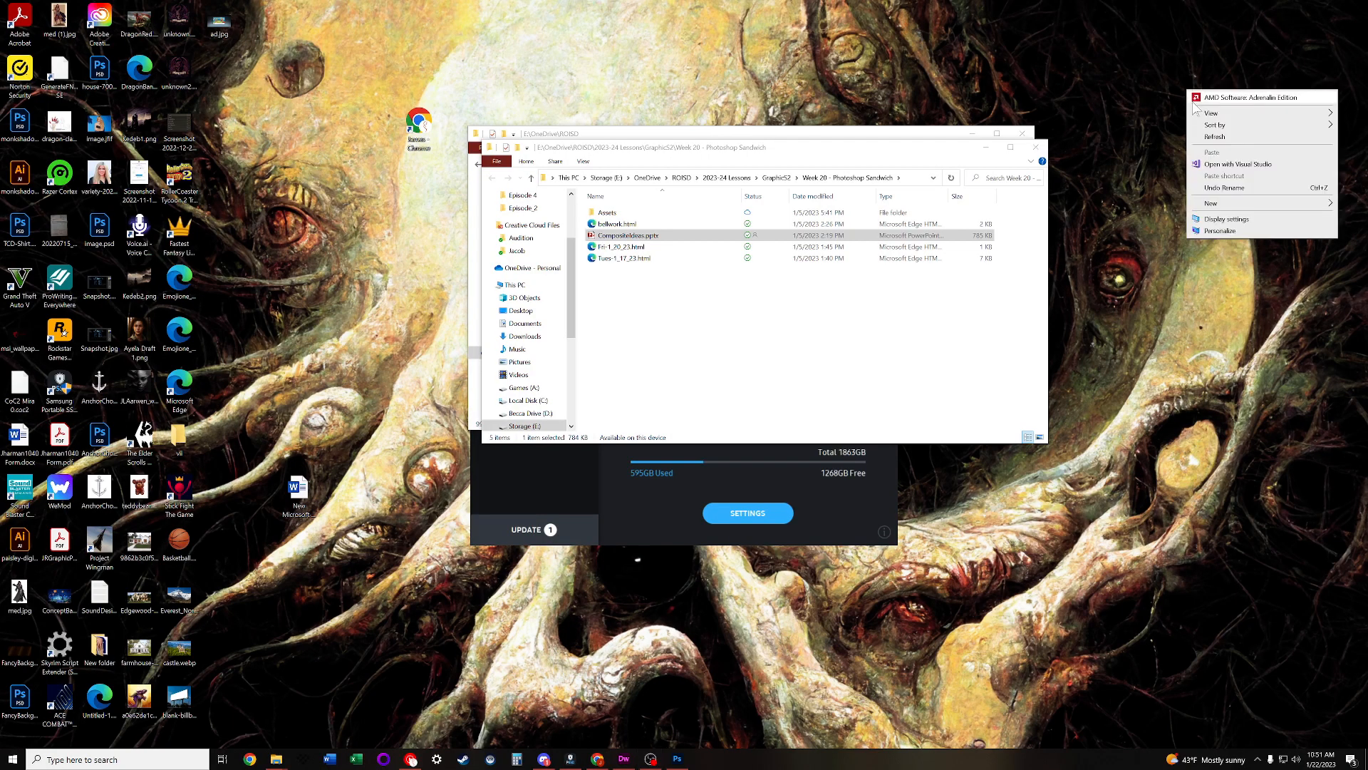
left_click(1233, 221)
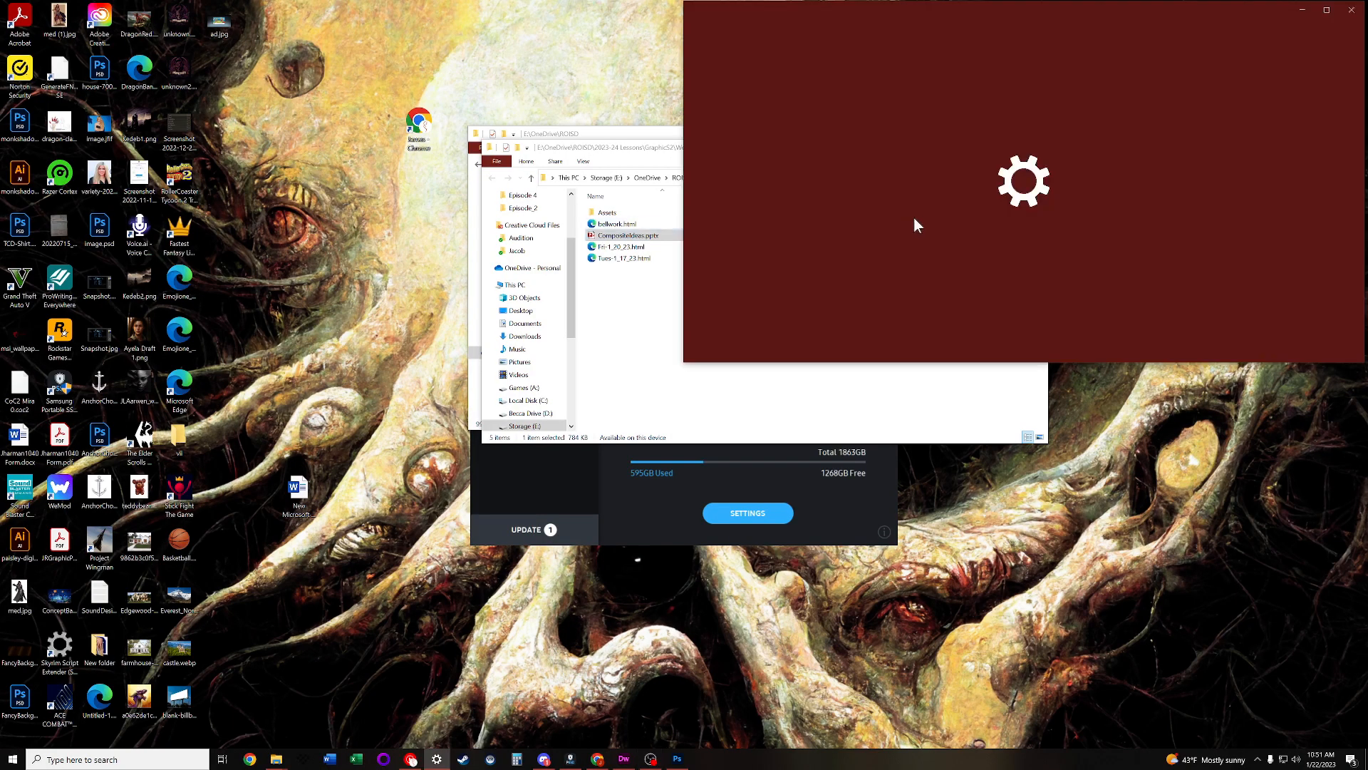
Enlarge the on-screen display under Scale and layout in the display settings, and return to Basketball.png in Photoshop.
scroll(1054, 164, "down", 1)
left_click(1071, 145)
scroll(951, 207, "down", 5)
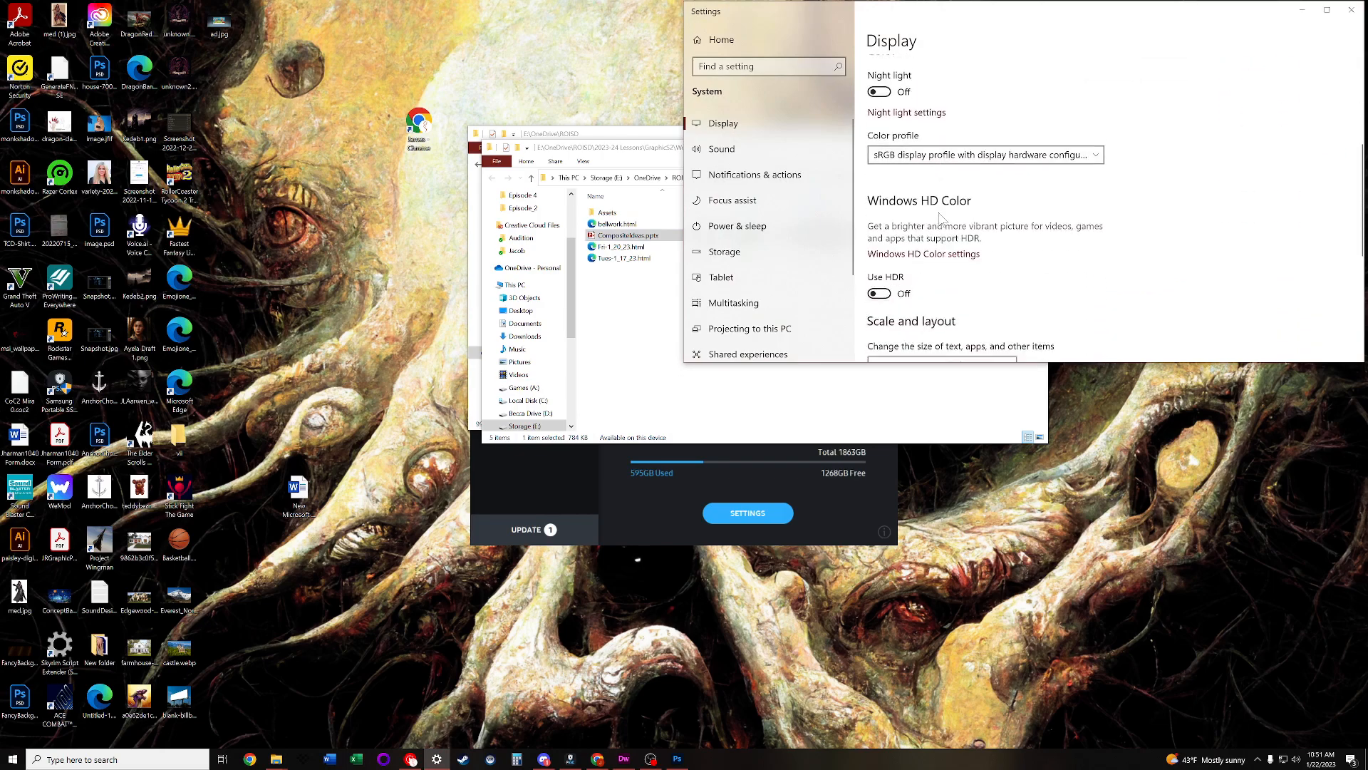
left_click(937, 197)
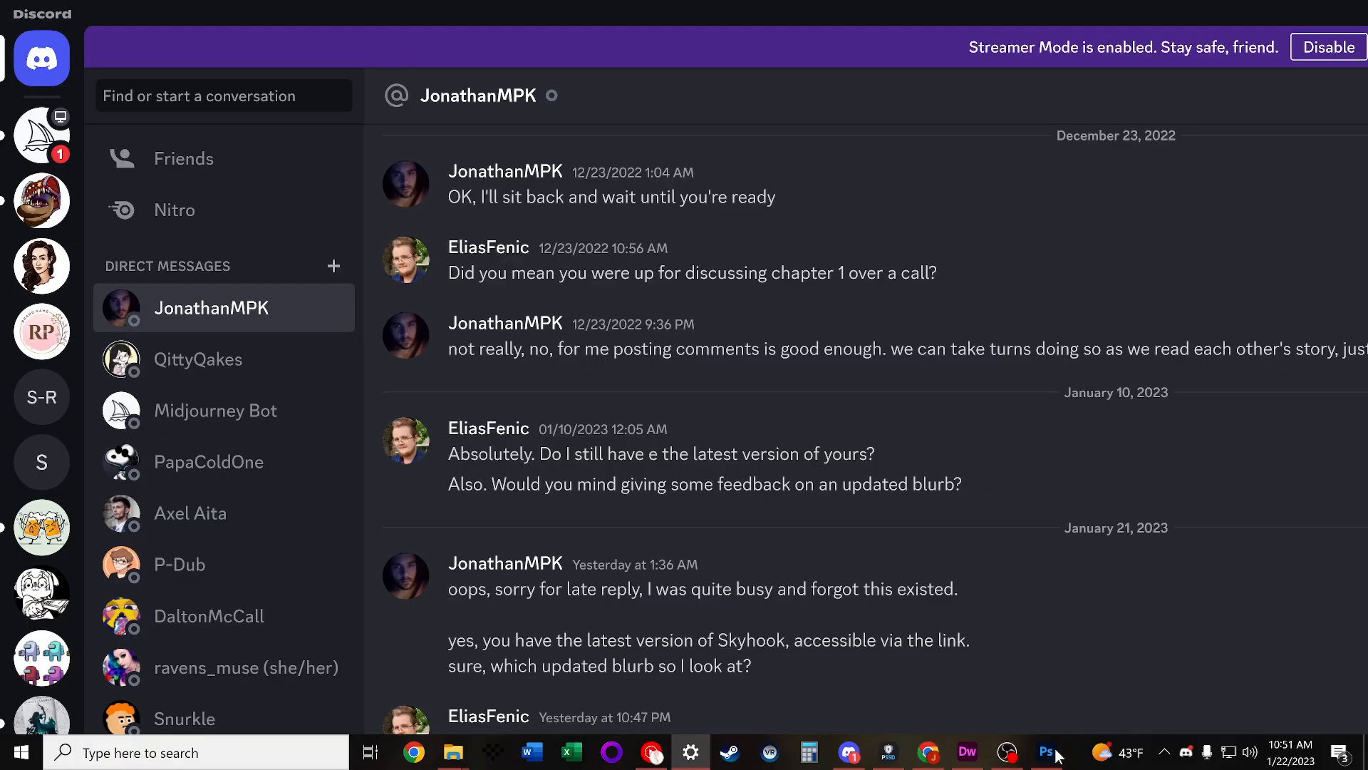
mouse_move(1052, 760)
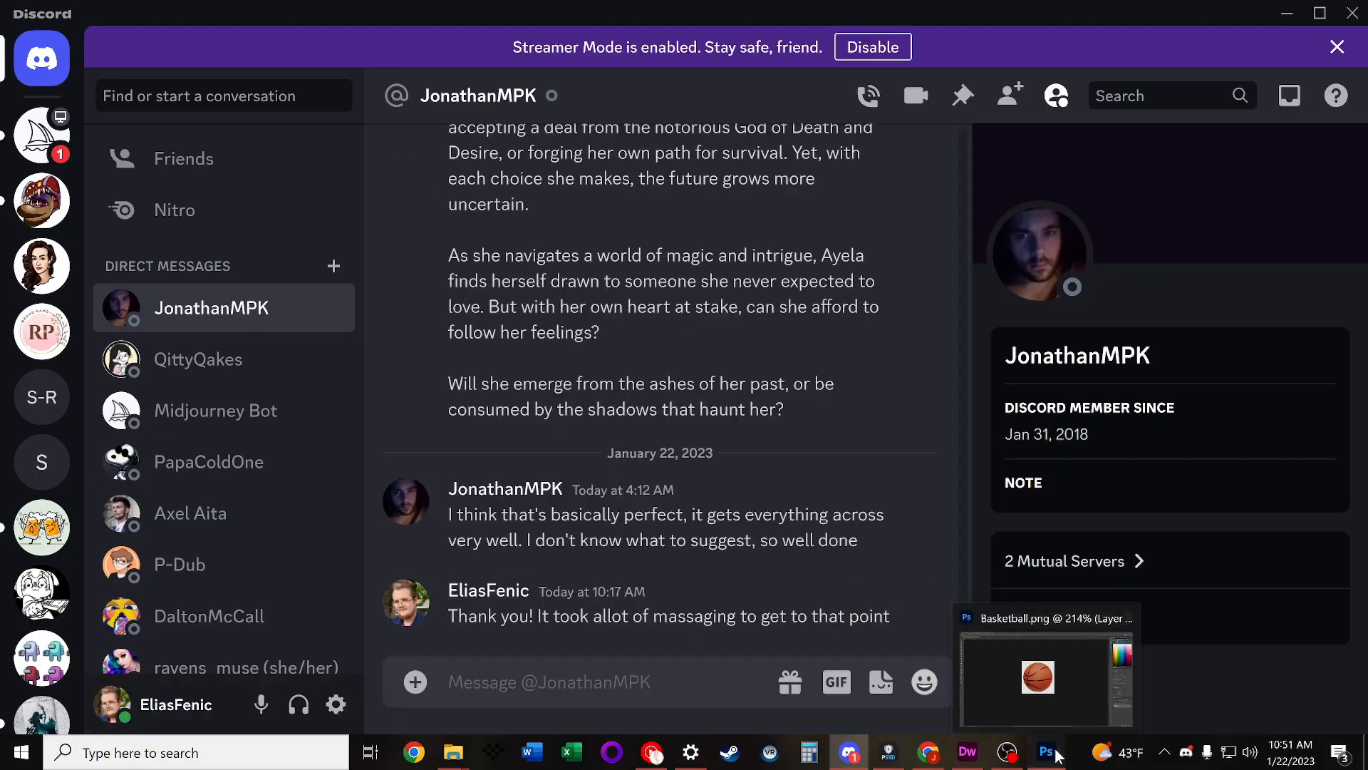
left_click(1001, 711)
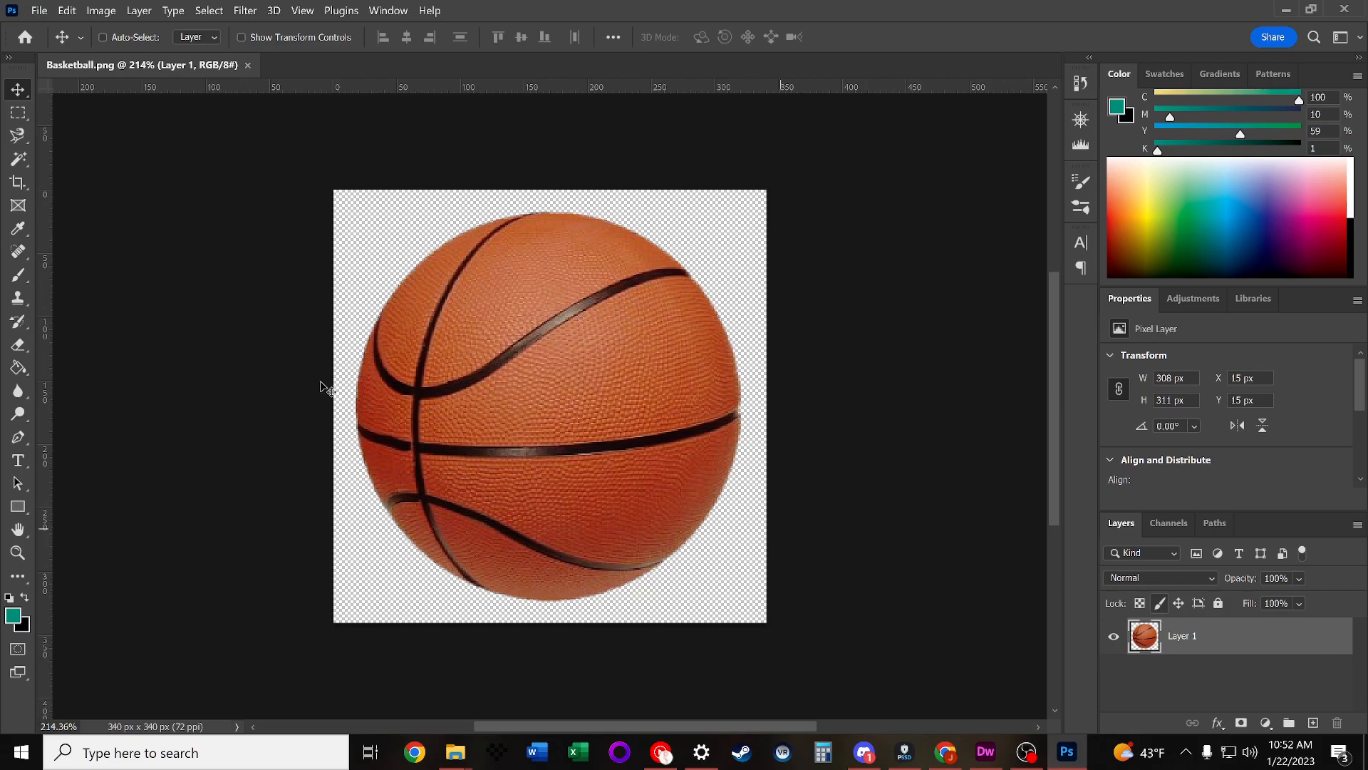
Add a new empty layer above the basketball and clip it to Layer 1.
left_click_drag(552, 341, 592, 391)
left_click(1311, 723)
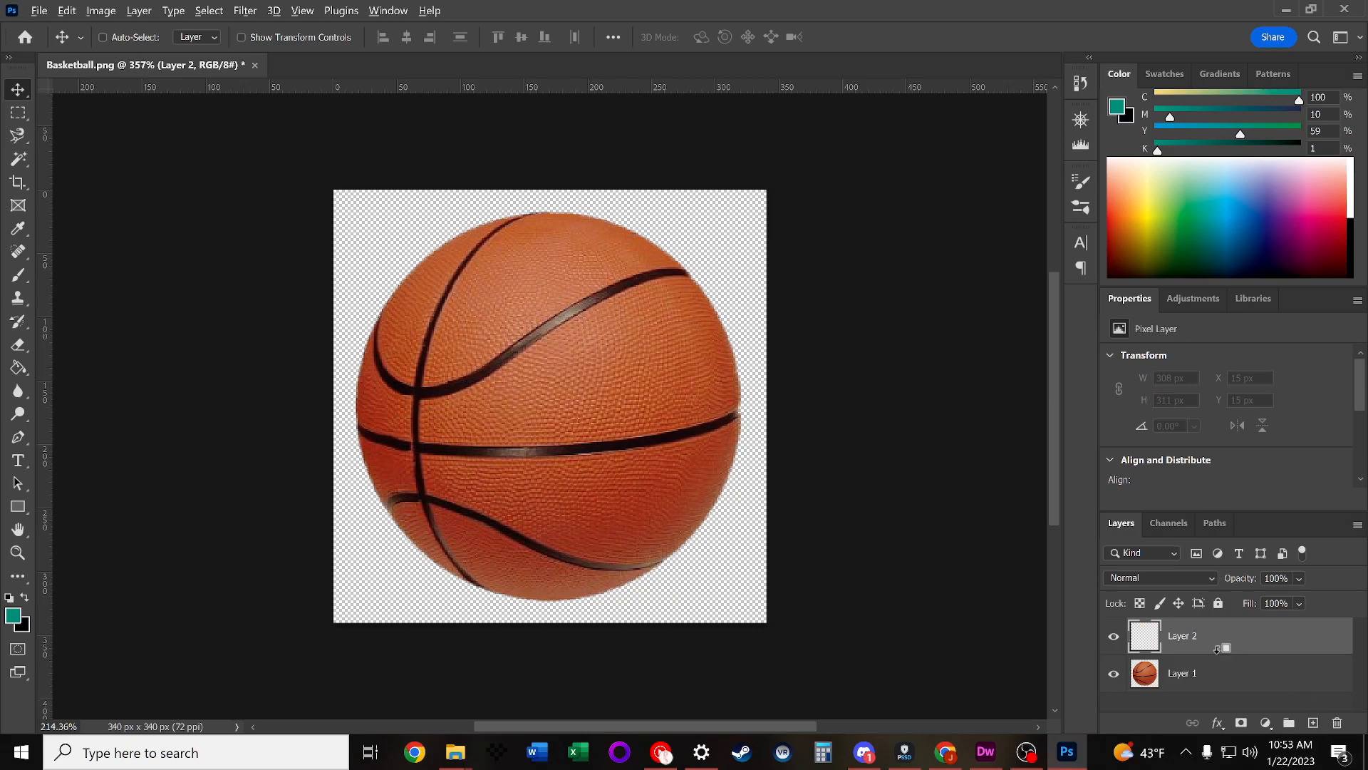
left_click(1217, 649, "alt")
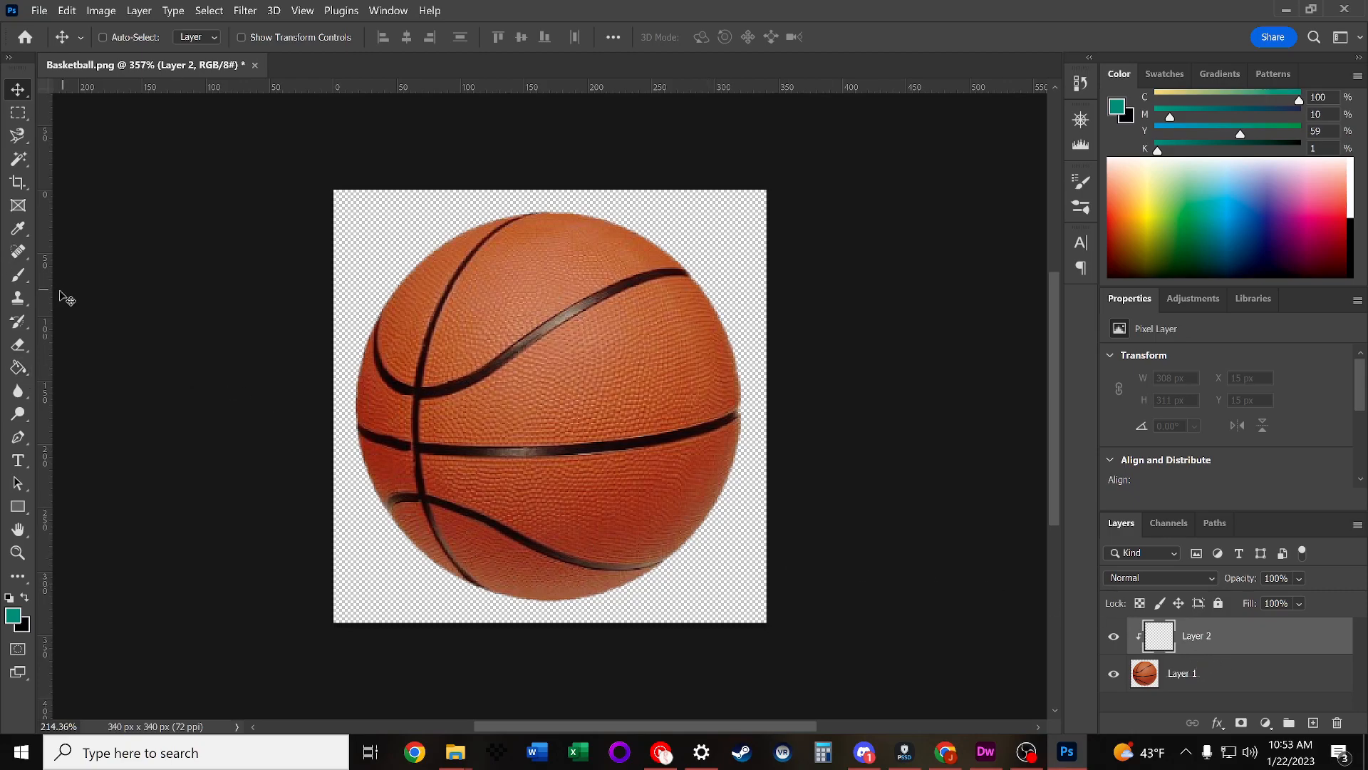
Set up the Brush tool with black as the foreground colour, 306 px size, 0% hardness and 6% opacity.
left_click(19, 278)
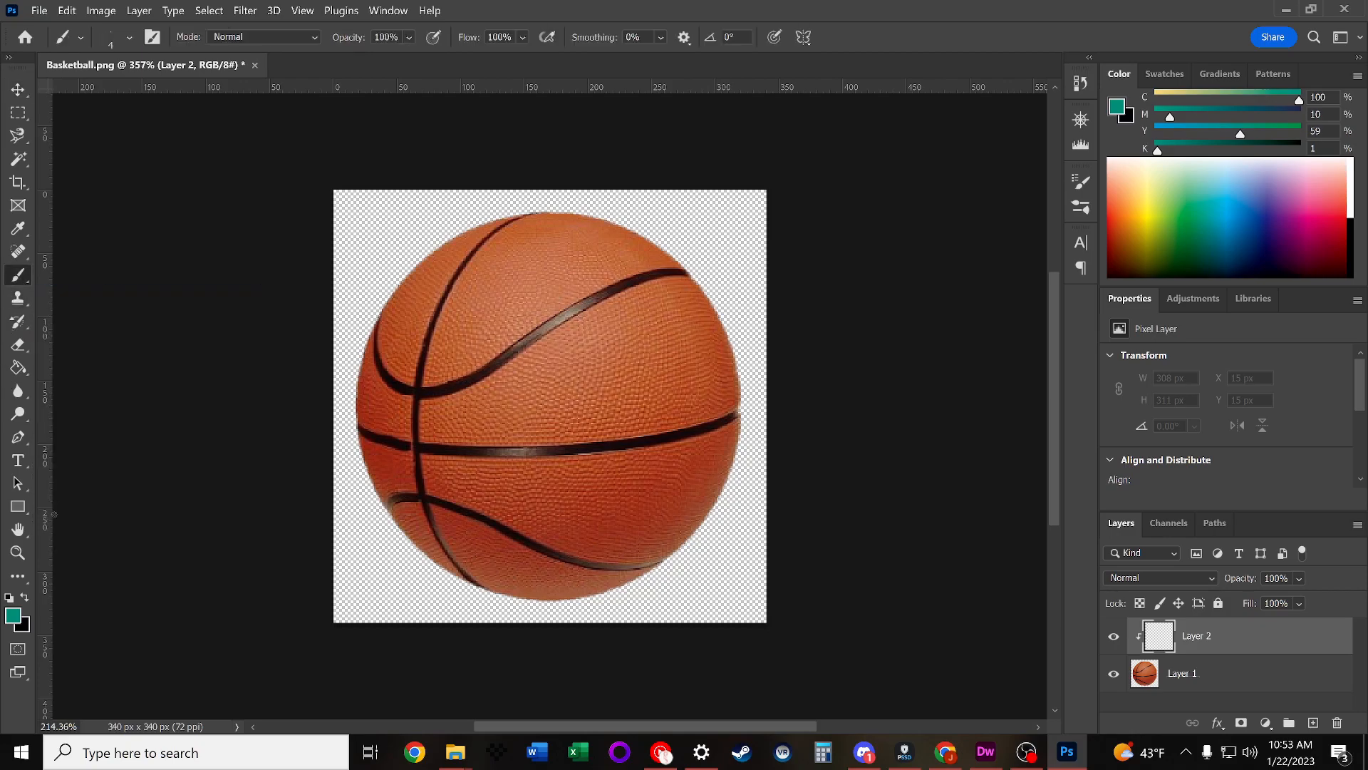
left_click(27, 602)
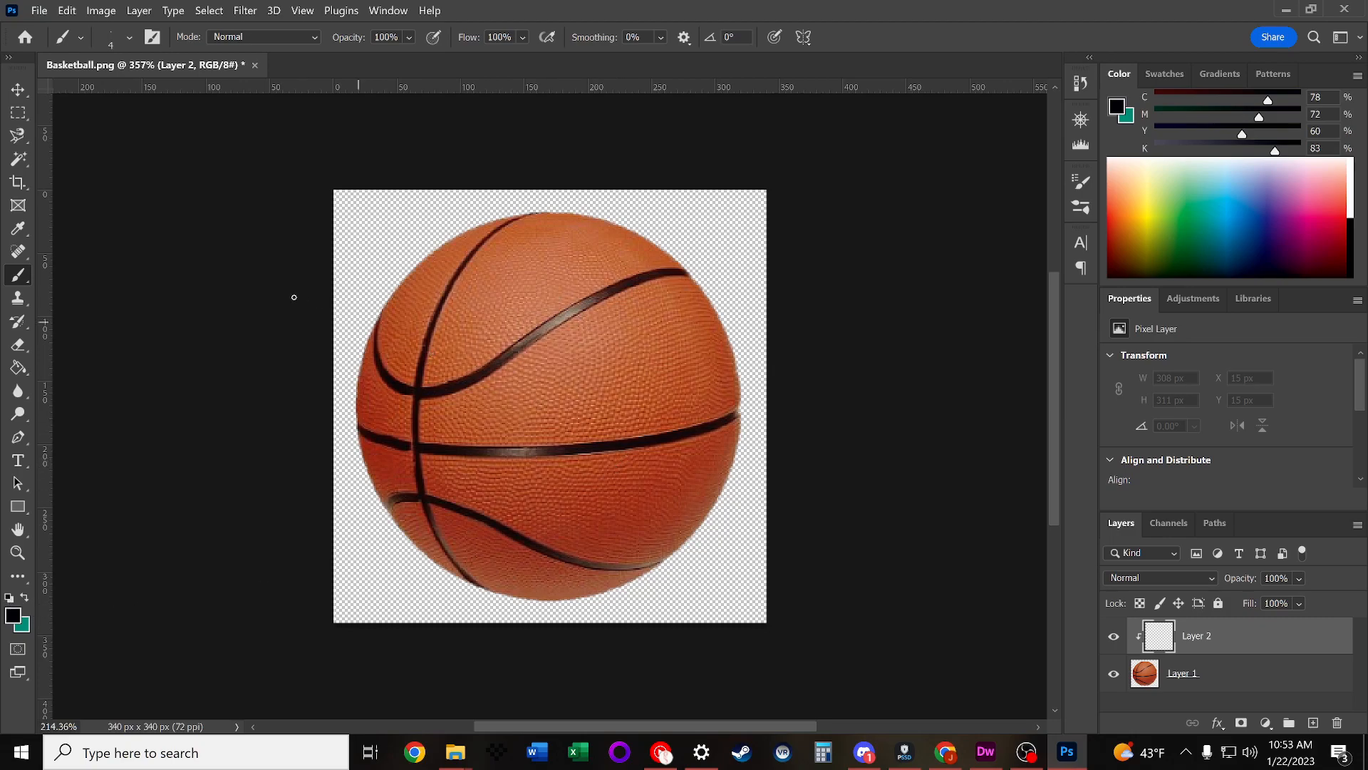
right_click(454, 276)
mouse_move(577, 318)
left_mouse_down()
mouse_move(597, 315)
mouse_move(570, 360)
mouse_move(543, 361)
left_mouse_up()
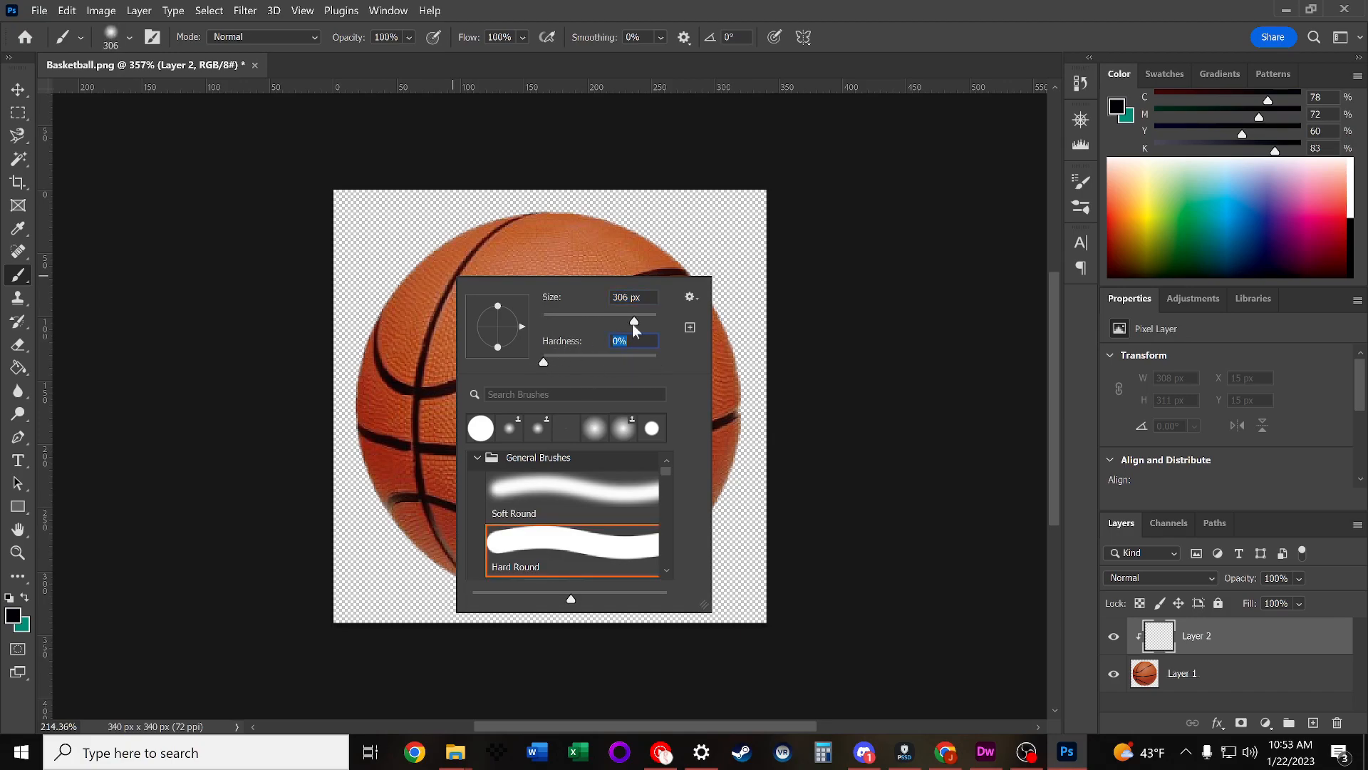
key("Return")
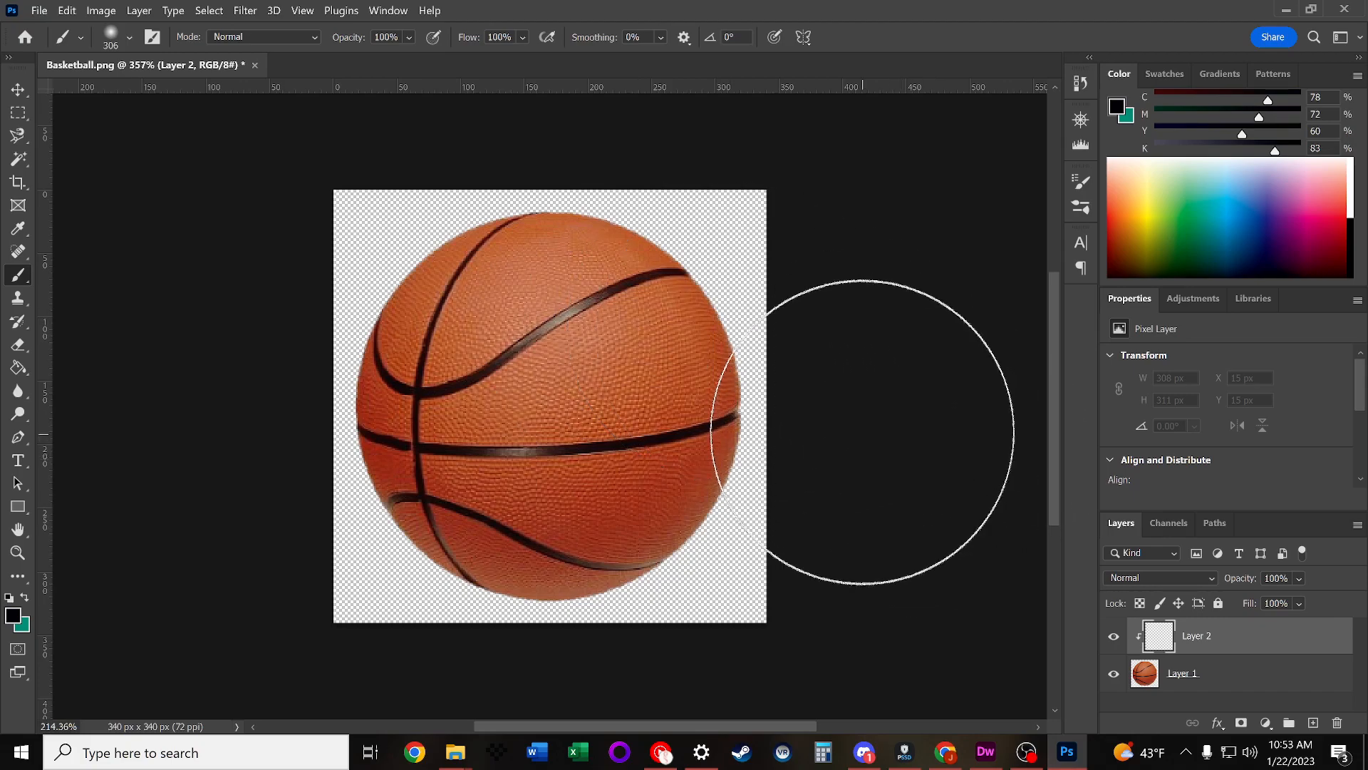
left_click_drag(360, 43, 265, 34)
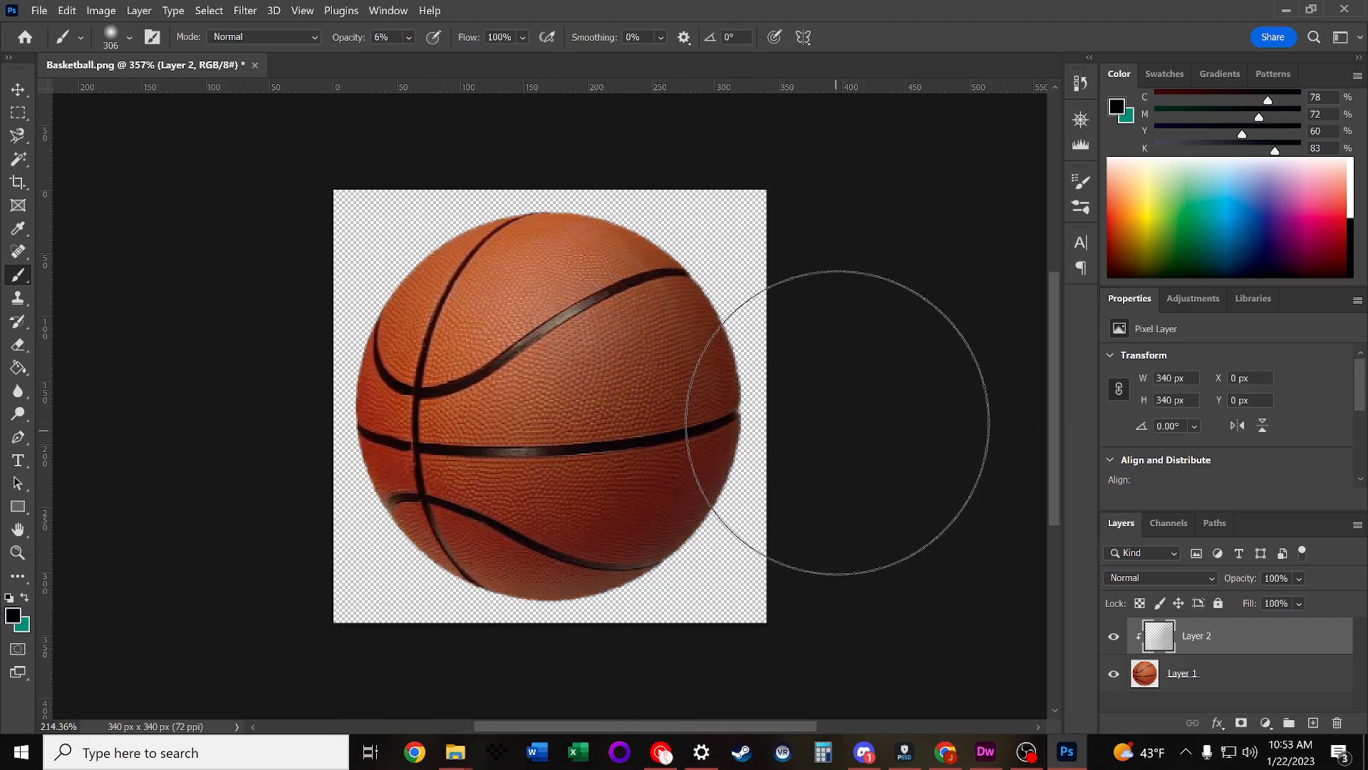
Build up black shading on the lower-right side of the ball and set Layer 2's blend mode to Multiply.
left_click(463, 727)
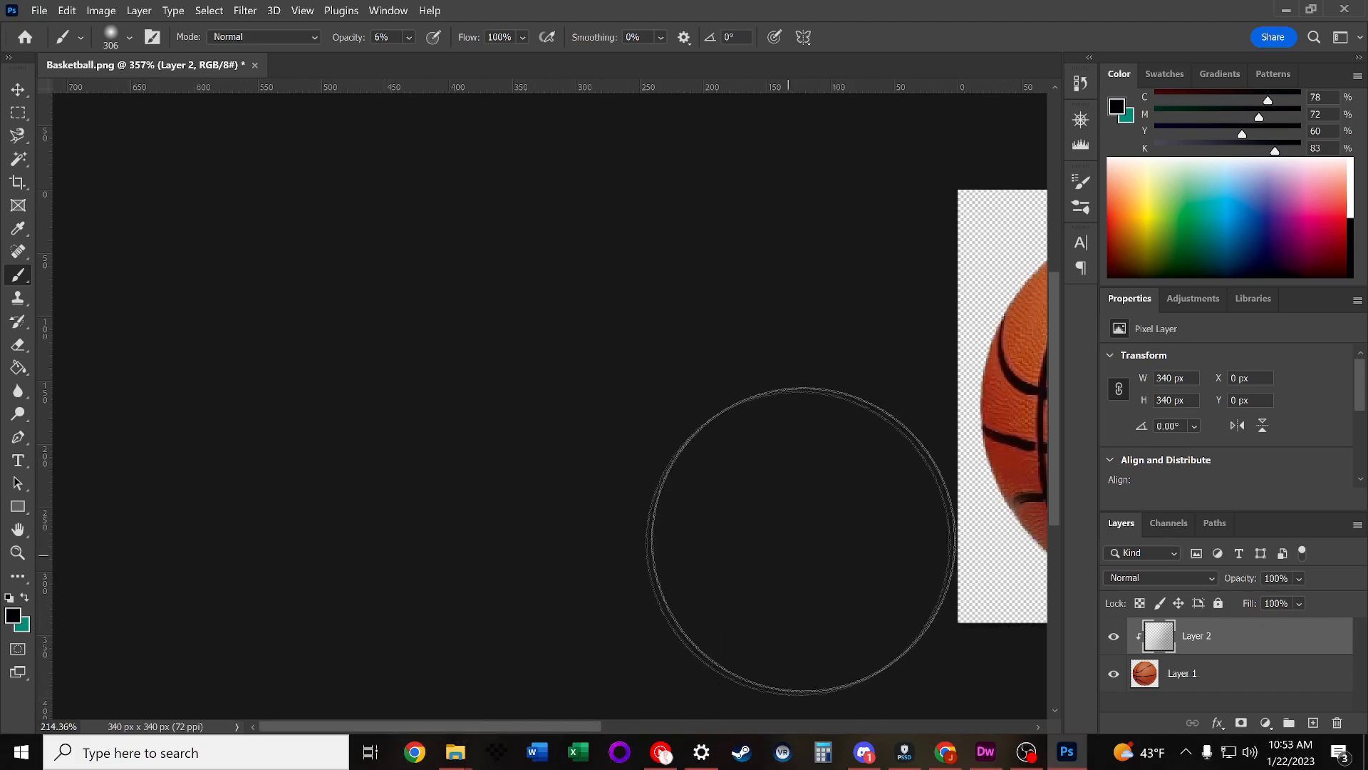
scroll(717, 534, "right", 5)
scroll(712, 524, "down", 5)
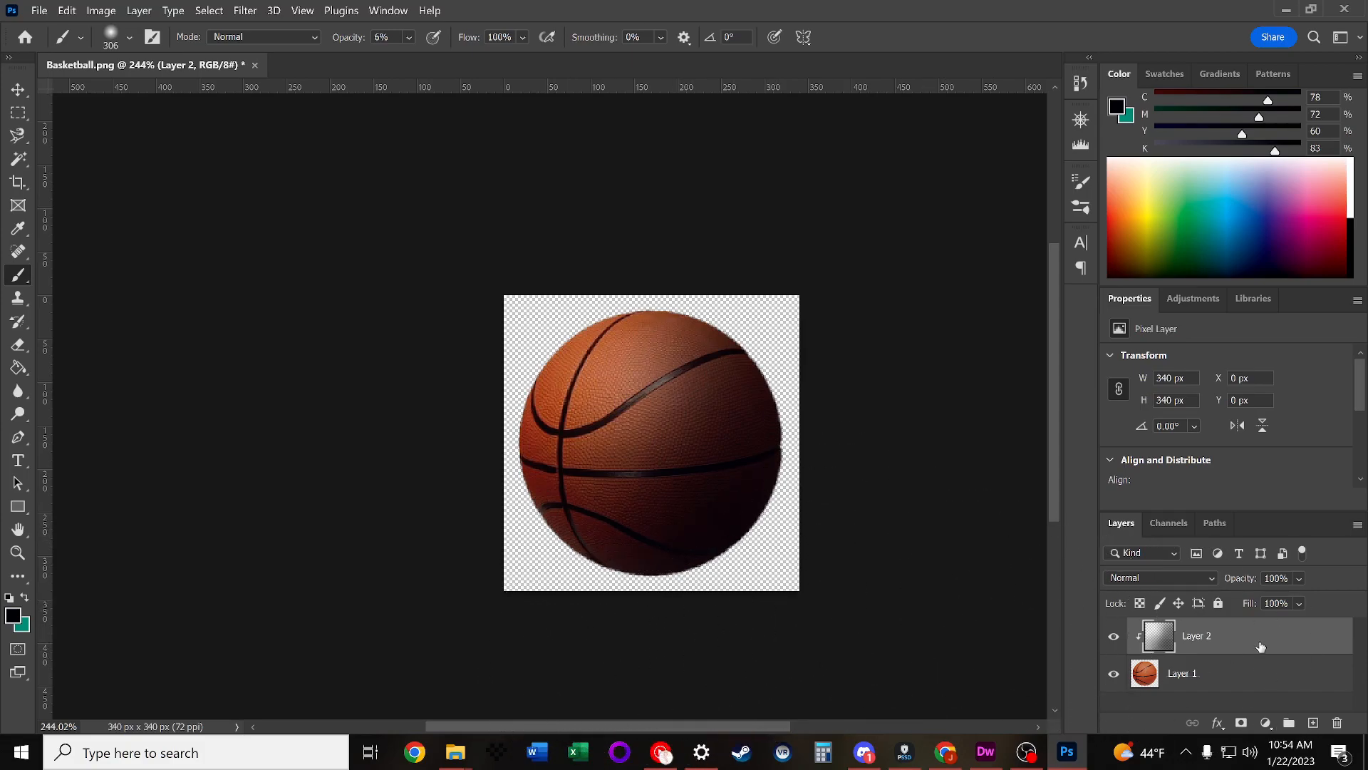
left_click(1154, 578)
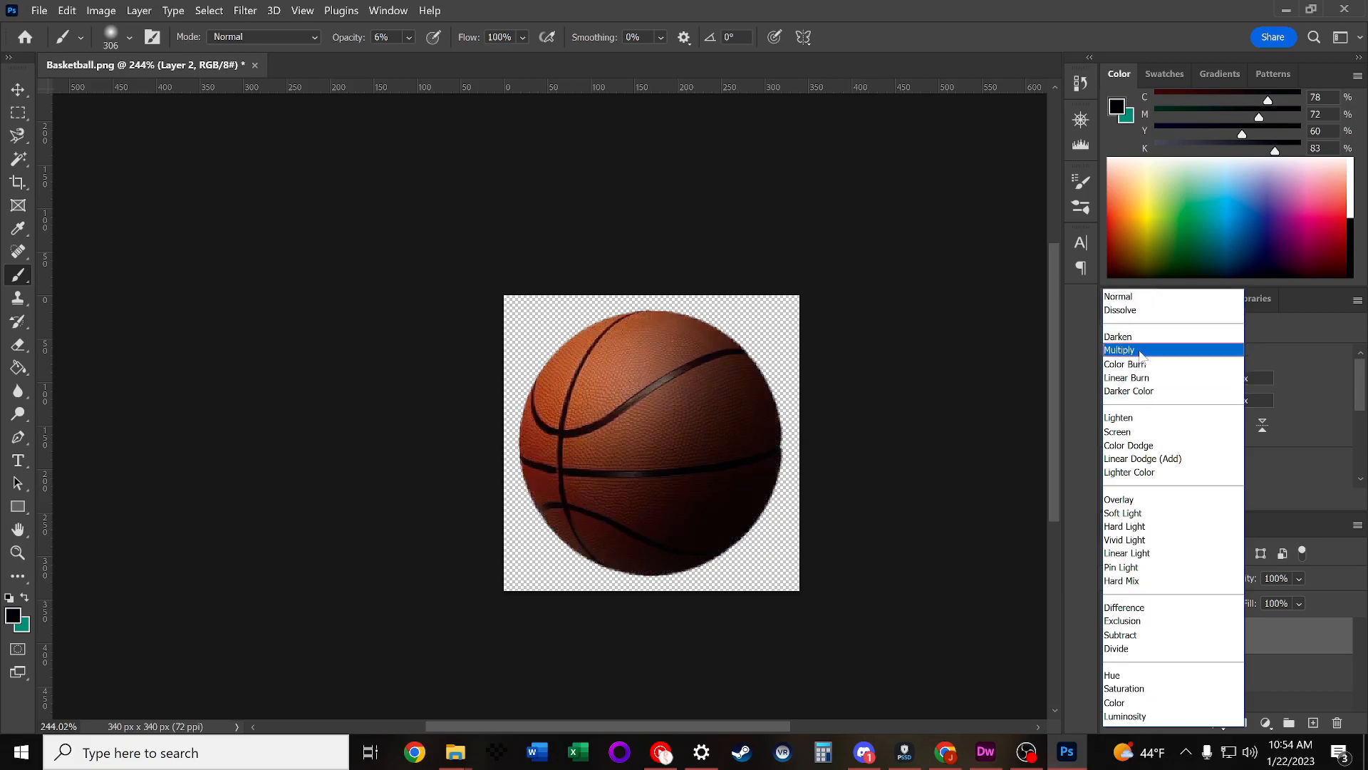
left_click(1140, 350)
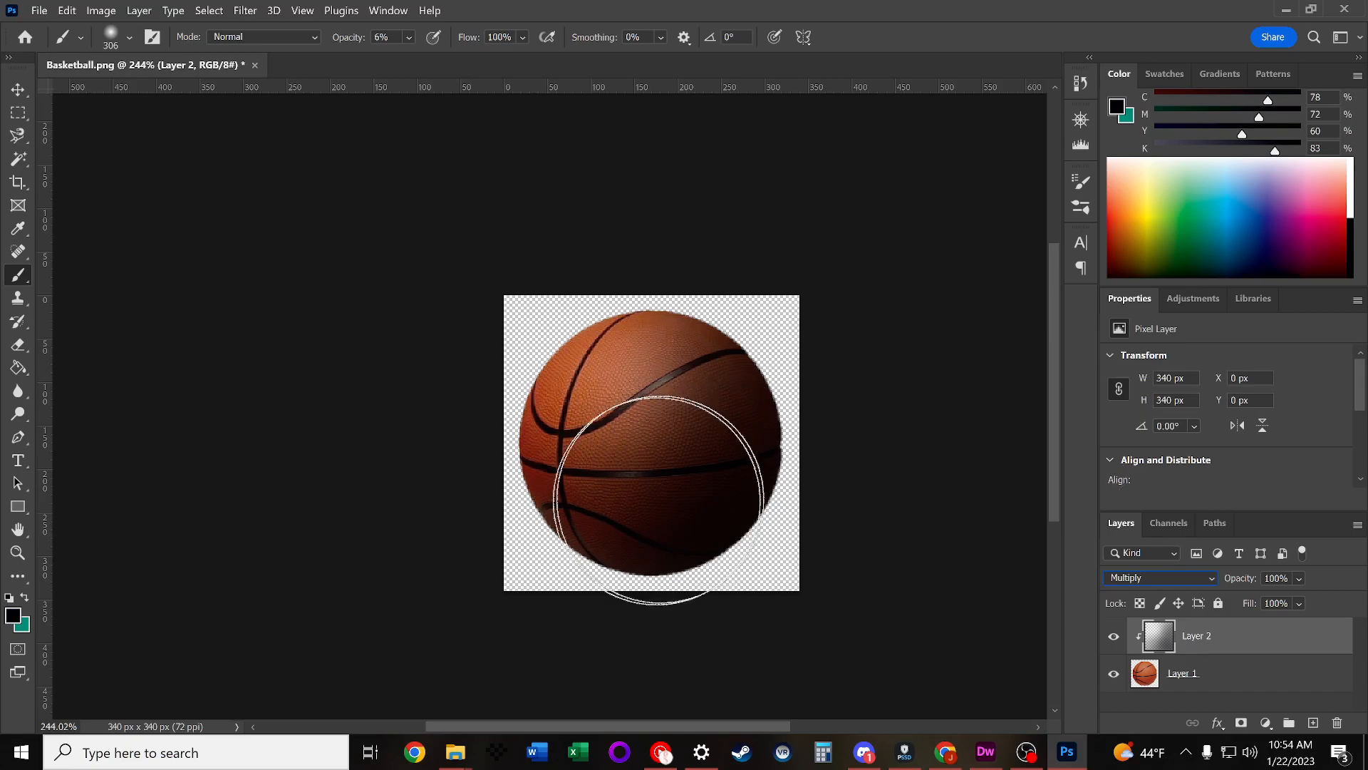
Sample the reddish brown from the ball's left edge and brush it over the shaded right and lower sides.
left_click(531, 412, "alt")
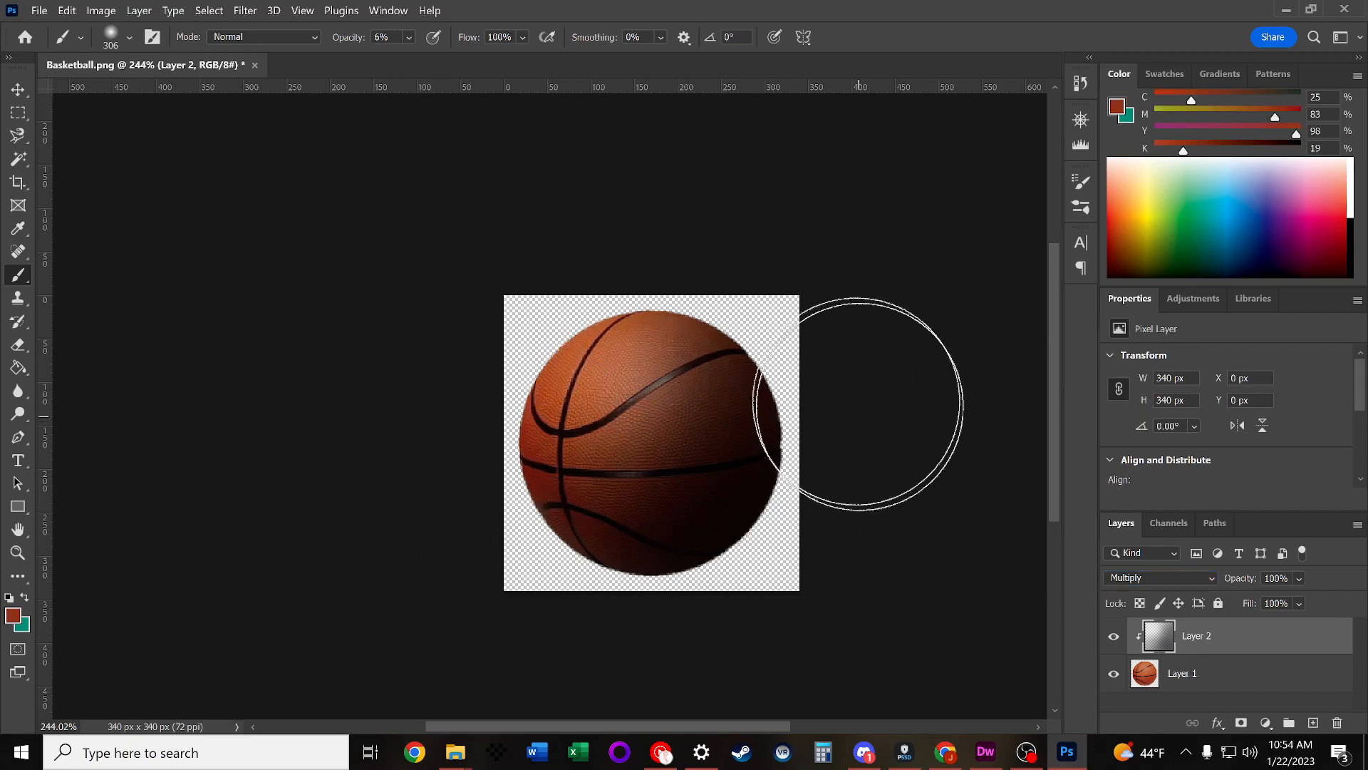
left_click_drag(780, 374, 696, 635)
left_click_drag(855, 389, 819, 550)
left_click_drag(824, 436, 717, 619)
left_click_drag(804, 479, 558, 660)
left_click_drag(755, 613, 483, 638)
left_click_drag(761, 597, 515, 599)
mouse_move(877, 532)
left_mouse_down()
mouse_move(619, 605)
mouse_move(840, 342)
mouse_move(781, 357)
mouse_move(780, 325)
mouse_move(799, 401)
mouse_move(795, 573)
mouse_move(815, 548)
mouse_move(767, 592)
mouse_move(645, 651)
left_mouse_up()
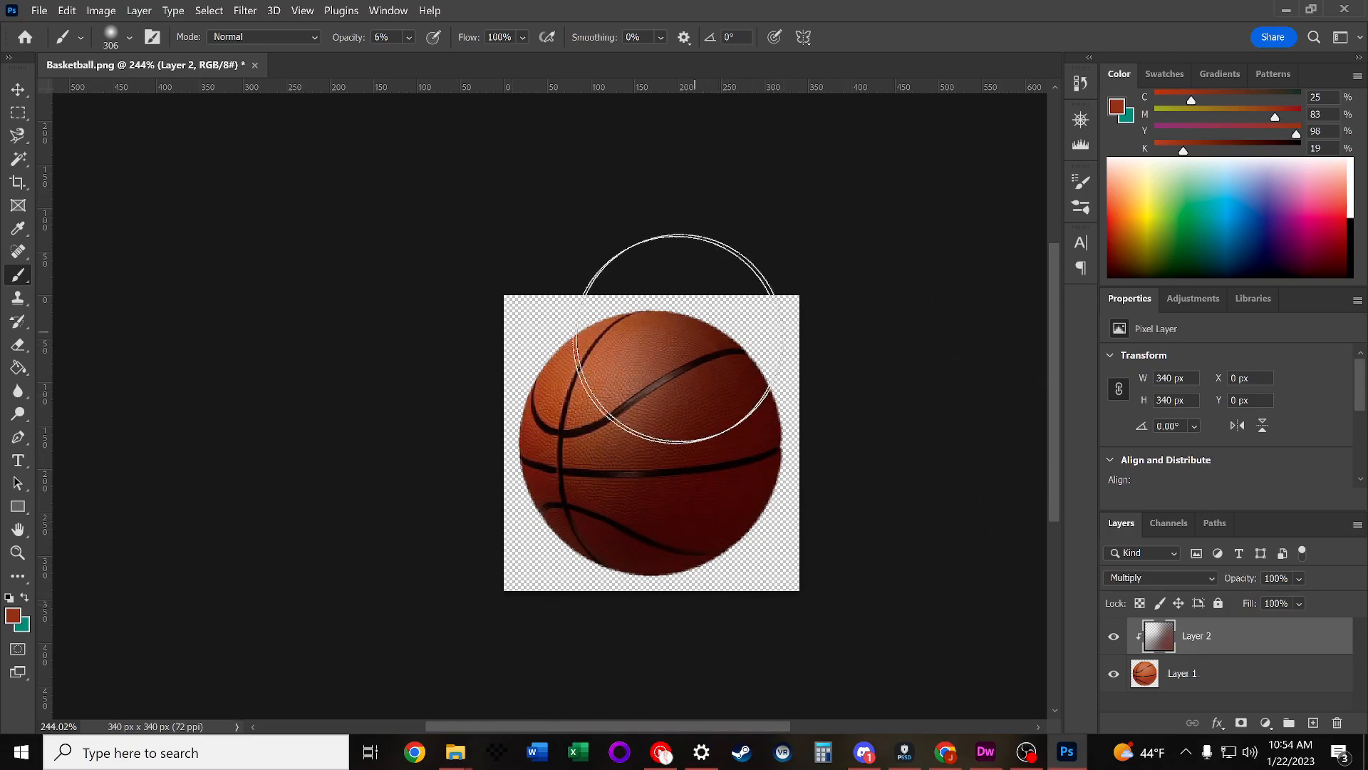
Sample the dark red from the ball's shaded side, darken it to C 67, M 91, Y 90, K 80, and deepen the shading.
left_click(758, 486, "alt")
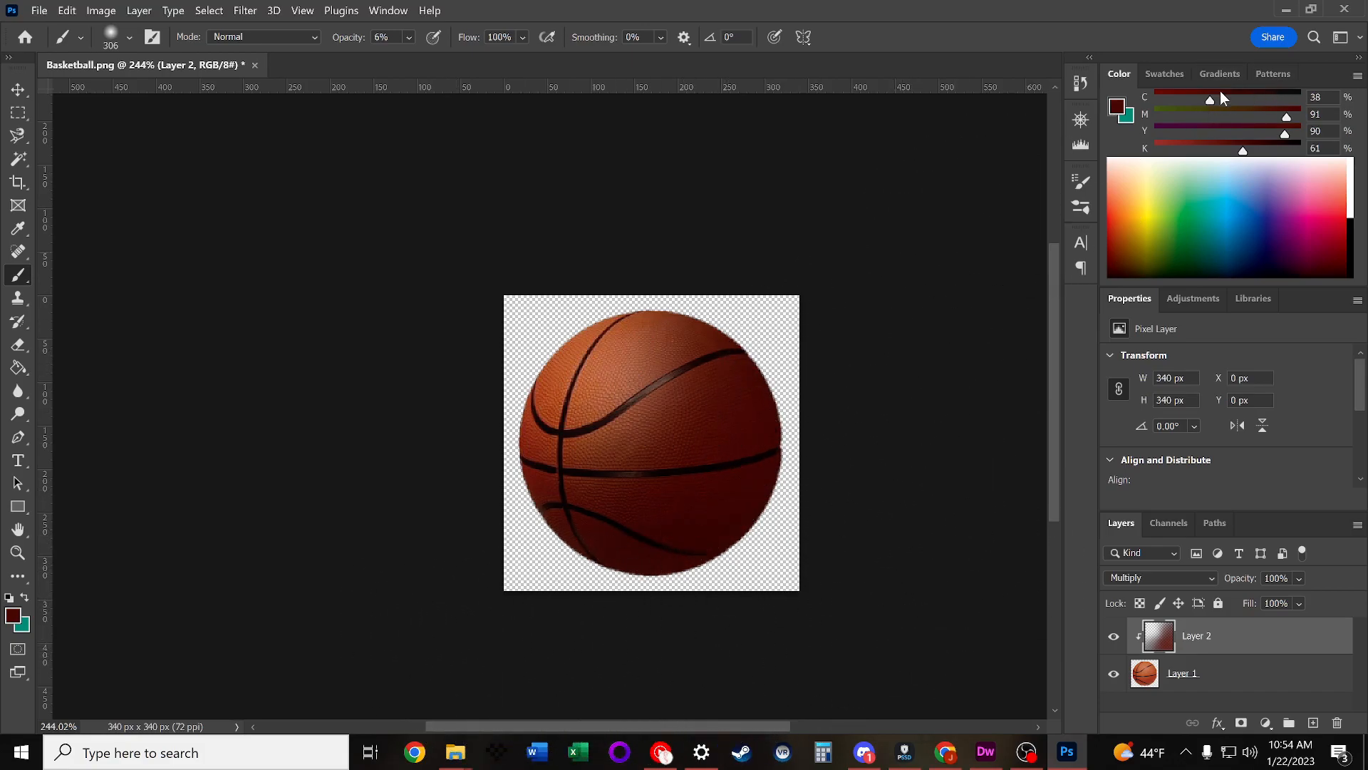
left_click_drag(1245, 97, 1252, 98)
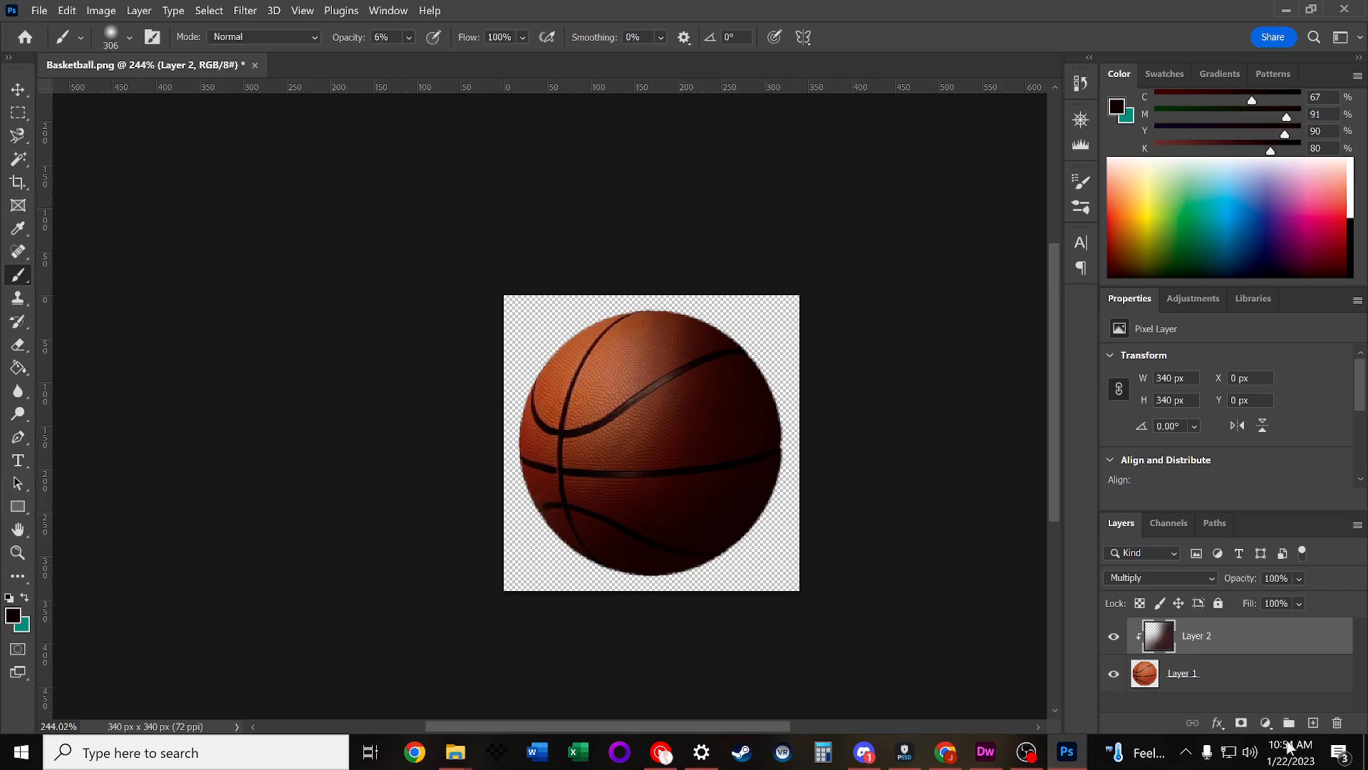
Add another clipped layer above the shading layer and set the foreground colour to white (ffffff).
left_click(1313, 723)
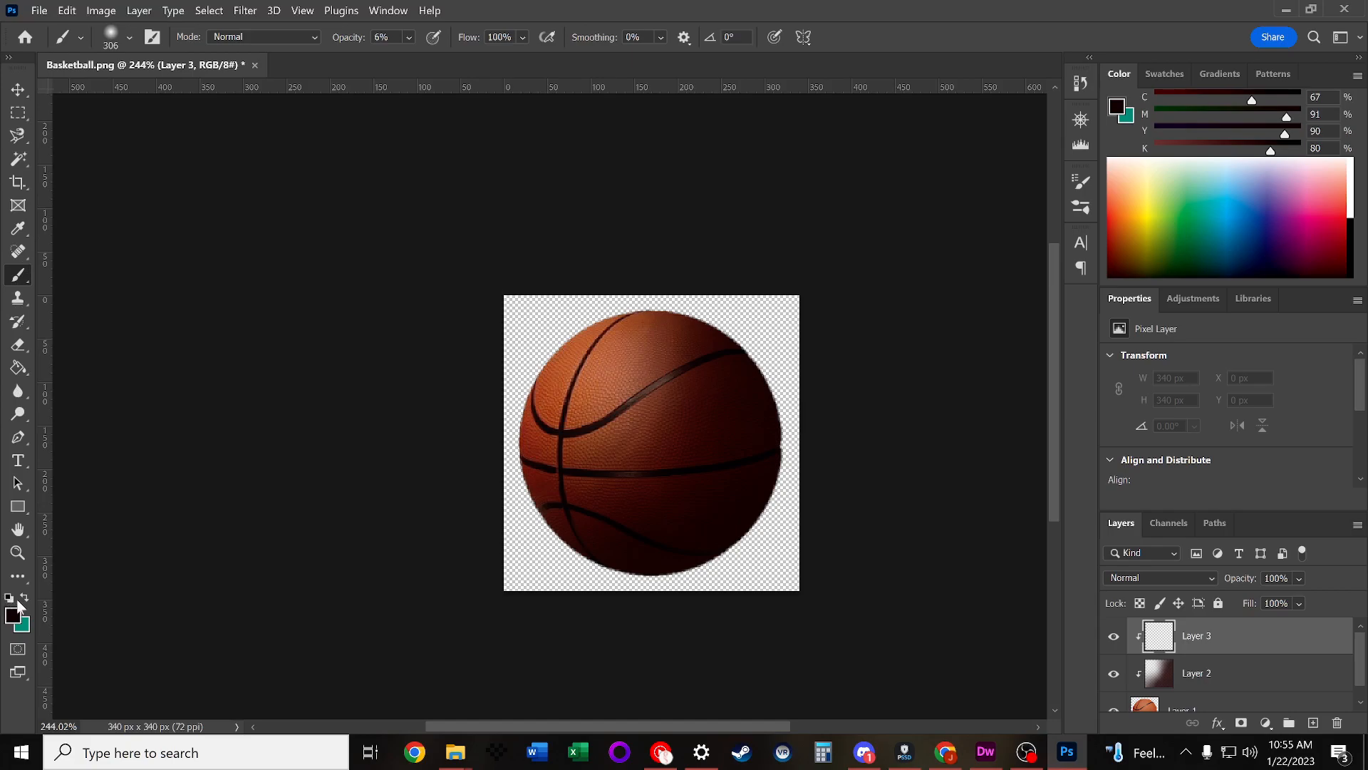
left_click(12, 617)
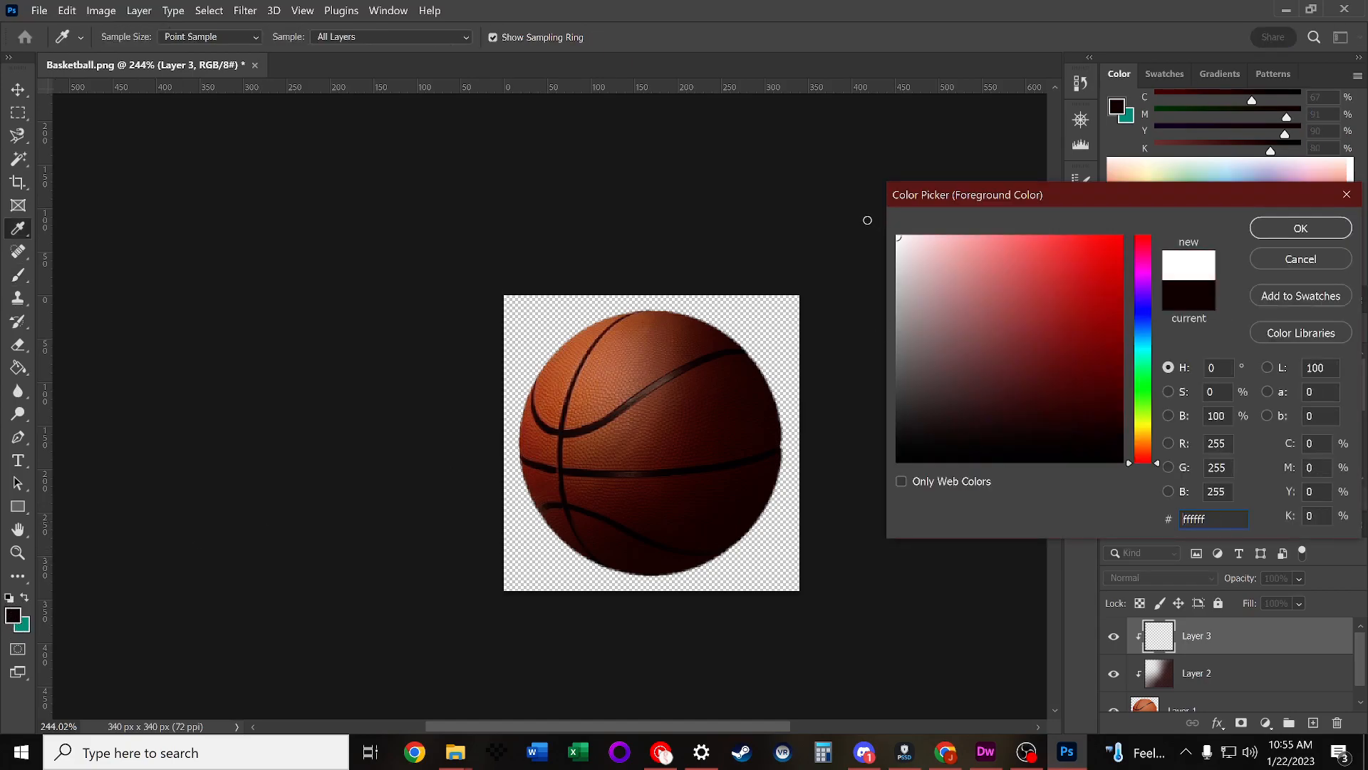
left_click(1336, 236)
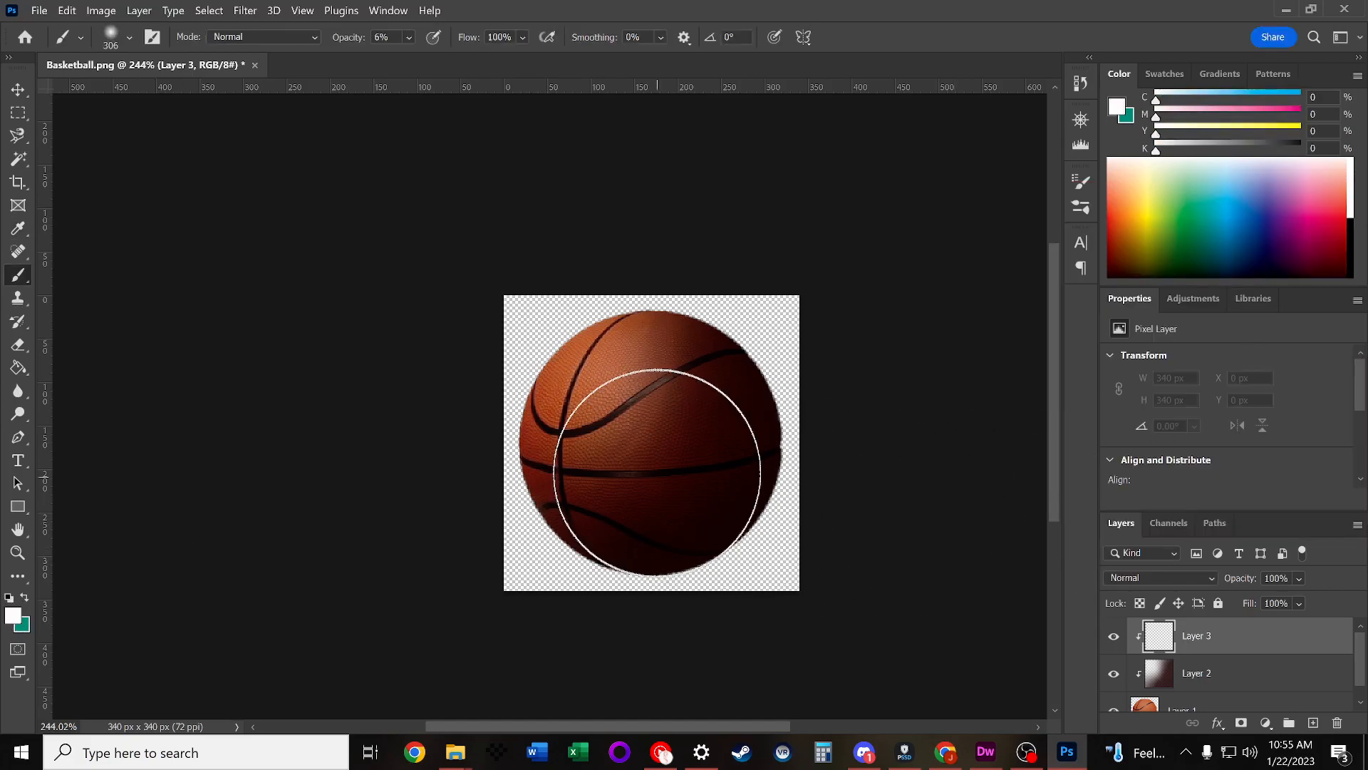
Brush a soft white highlight onto the ball's upper-left area and set Layer 3's blend mode to Overlay.
mouse_move(556, 293)
left_mouse_down()
mouse_move(504, 314)
mouse_move(594, 325)
mouse_move(538, 318)
mouse_move(550, 385)
mouse_move(483, 400)
mouse_move(550, 380)
mouse_move(558, 290)
mouse_move(554, 323)
mouse_move(513, 306)
mouse_move(639, 368)
left_mouse_up()
left_click(1160, 575)
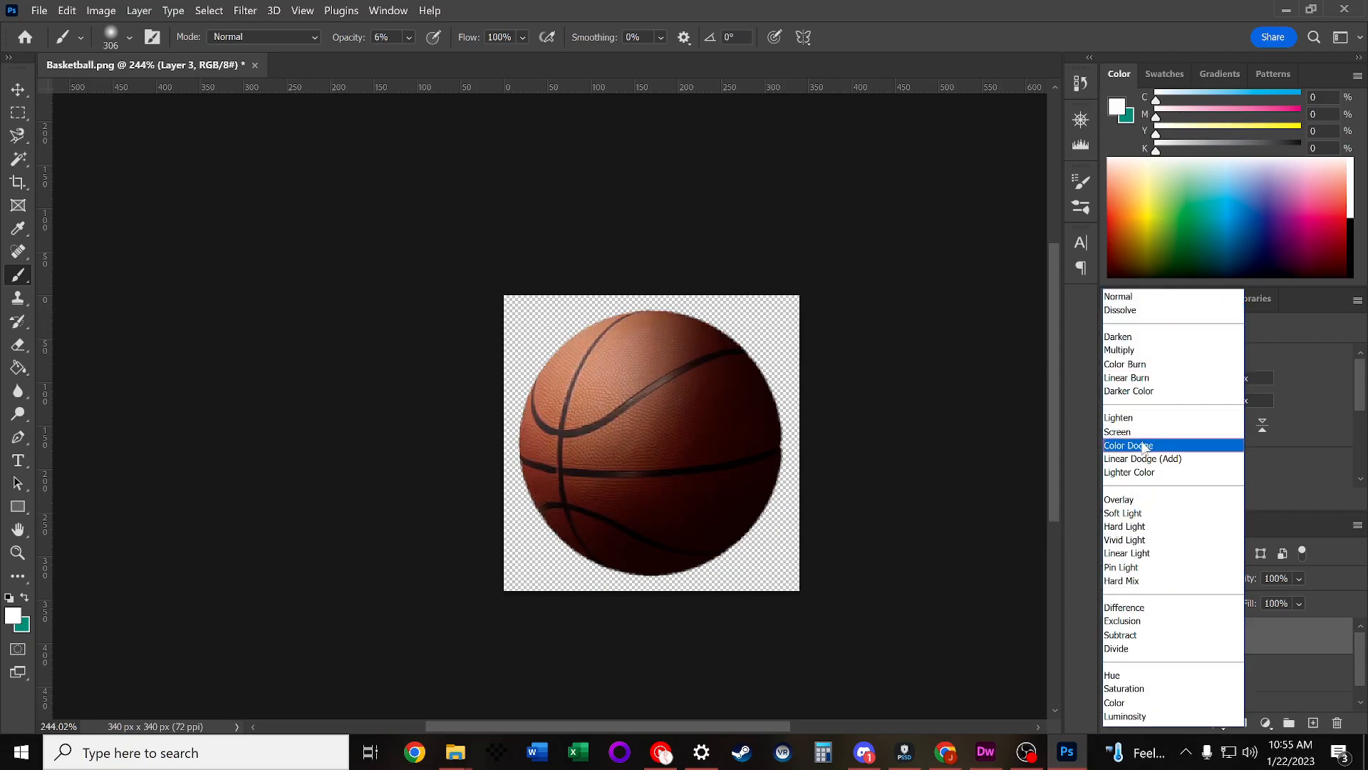
left_click(1141, 495)
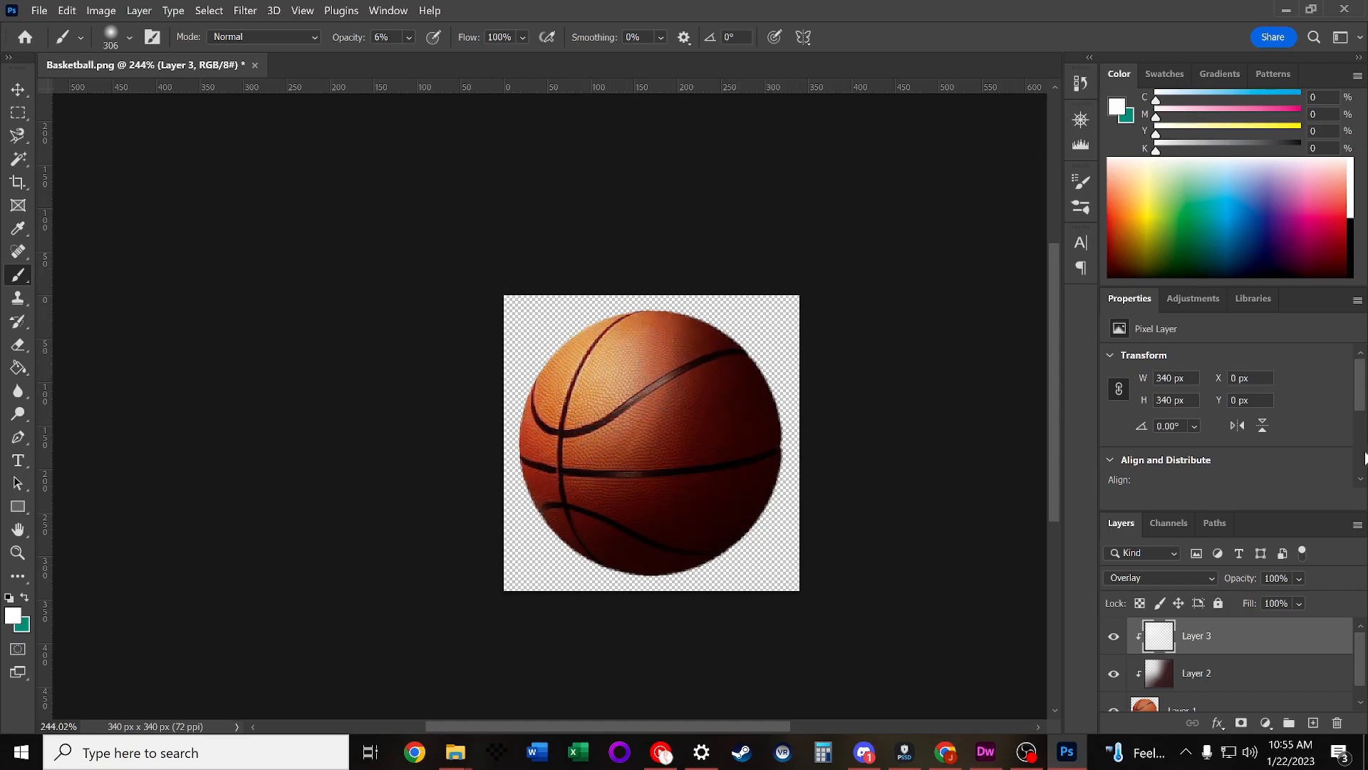
Hide all three layers and show them again from the bottom up to compare the original and shaded ball.
left_click_drag(1119, 638, 1126, 702)
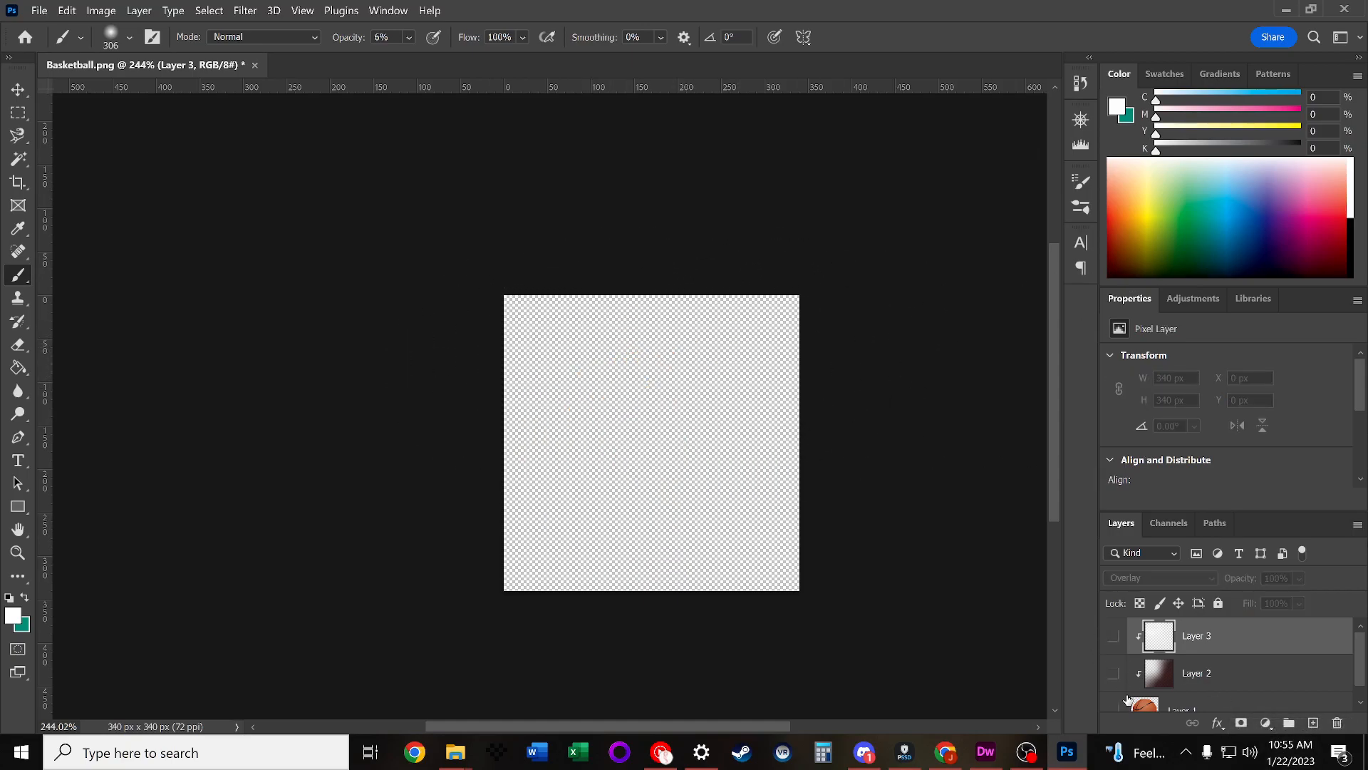
left_click(1112, 706)
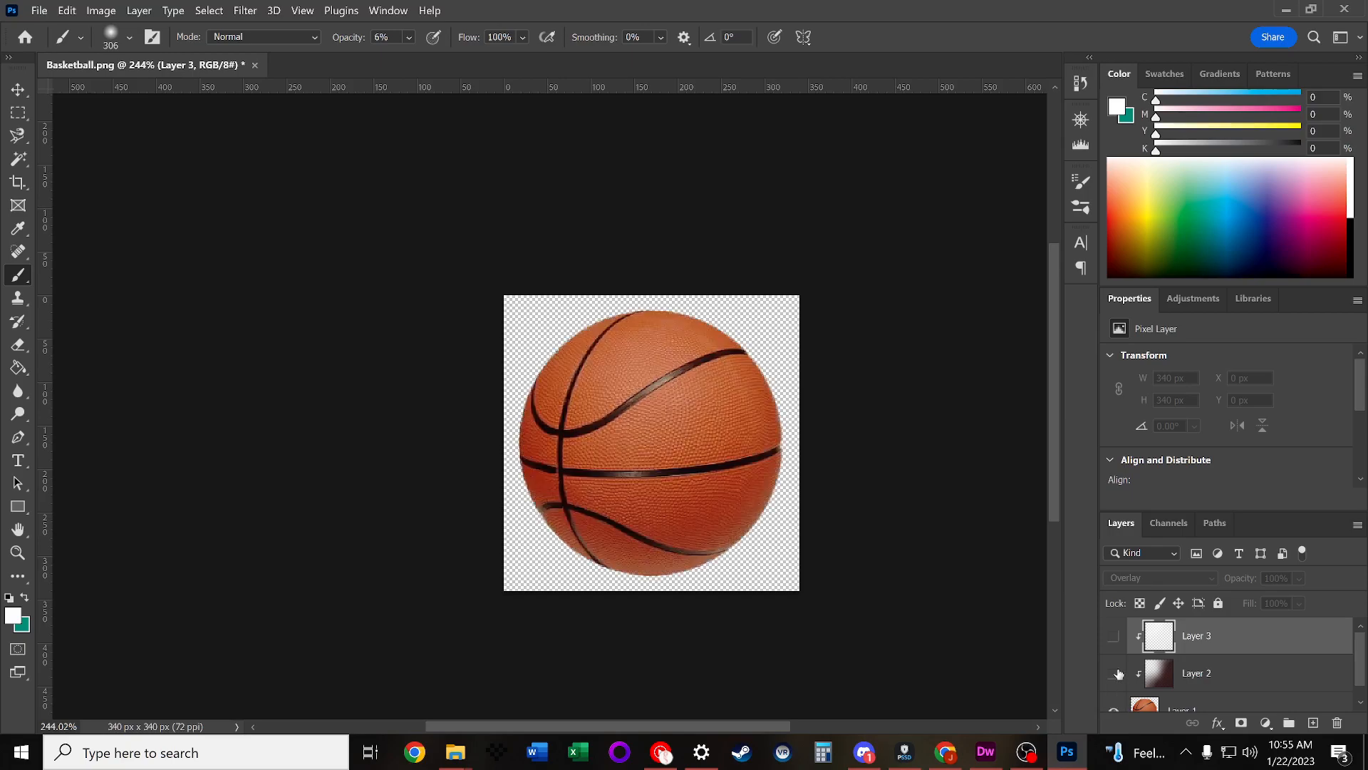
mouse_move(1111, 673)
left_mouse_down()
mouse_move(1098, 597)
mouse_move(1121, 677)
mouse_move(1102, 626)
left_mouse_up()
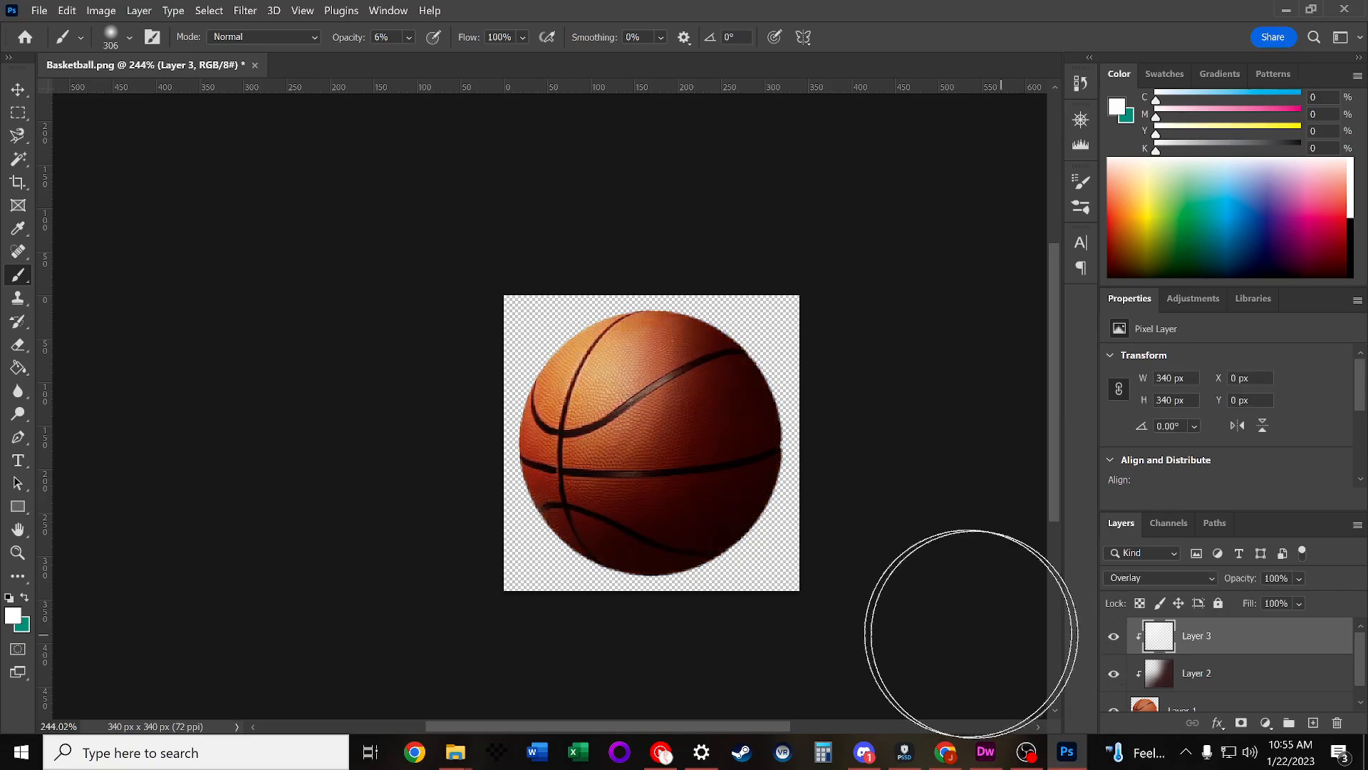